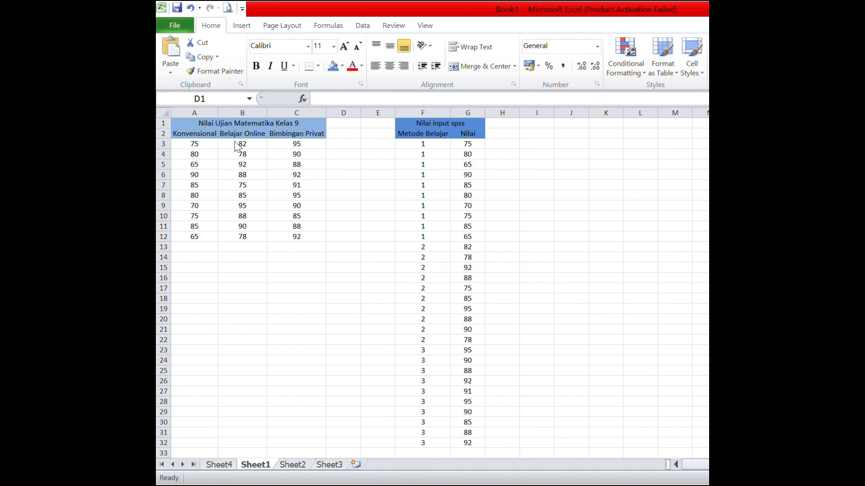
# Step: Copy the coded learning-method and score data in cells F3:G32 of Sheet1
pyautogui.click(404, 143)
pyautogui.moveTo(404, 144); pyautogui.dragTo(466, 441)
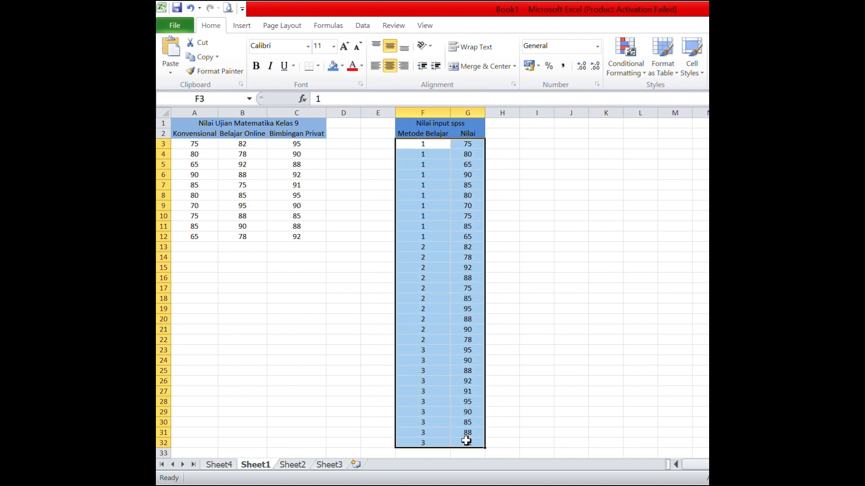
pyautogui.rightClick(467, 440)
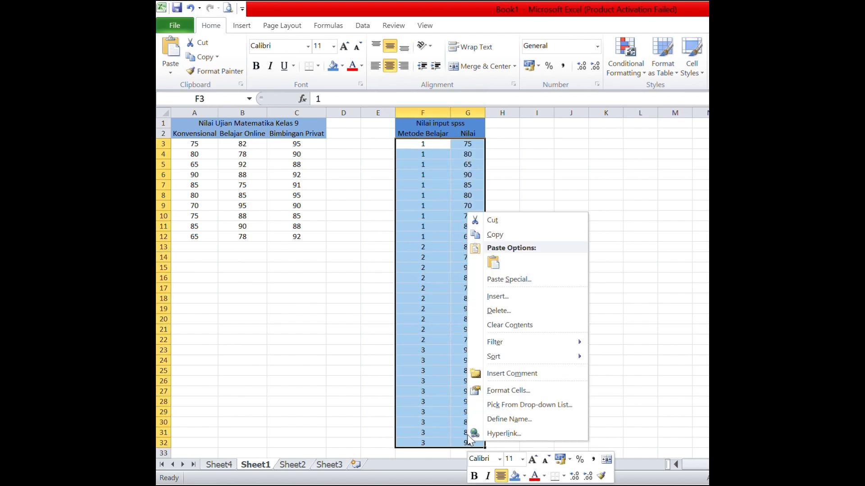
pyautogui.click(502, 234)
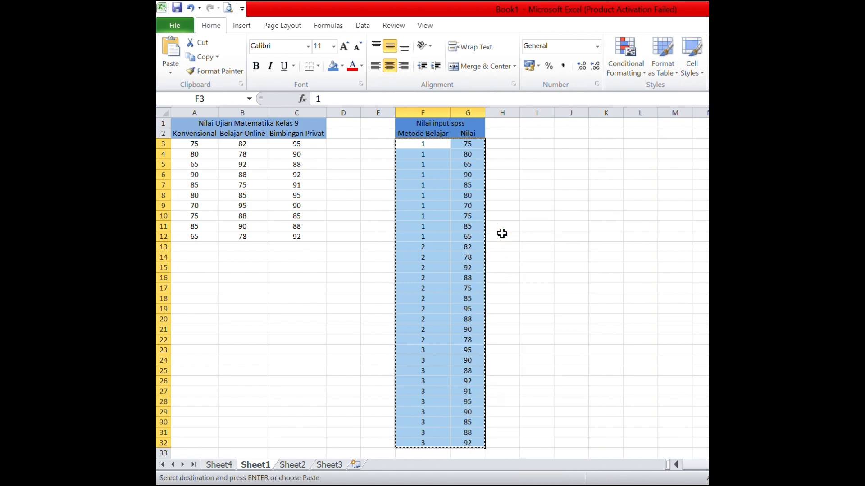
# Step: Switch to SPSS Statistics and paste the copied data into the empty dataset, starting at row 1 of the first variable
pyautogui.hotkey('alt', 'Tab')
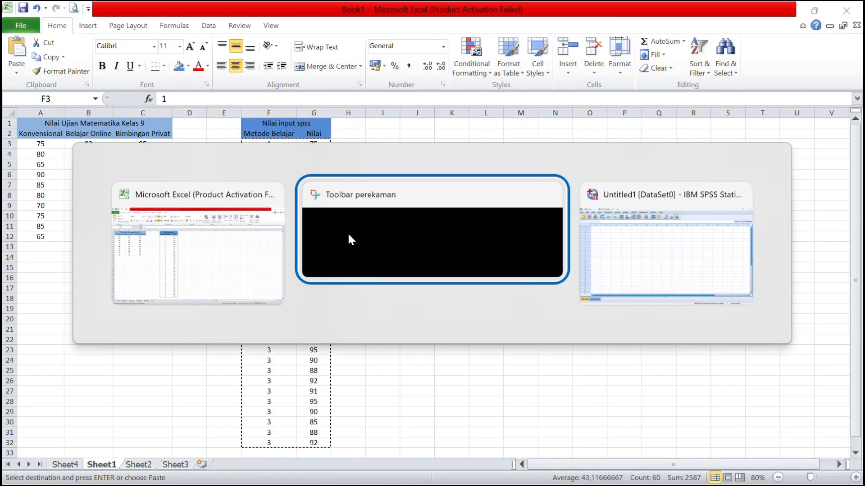
pyautogui.hotkey('alt', 'Tab')
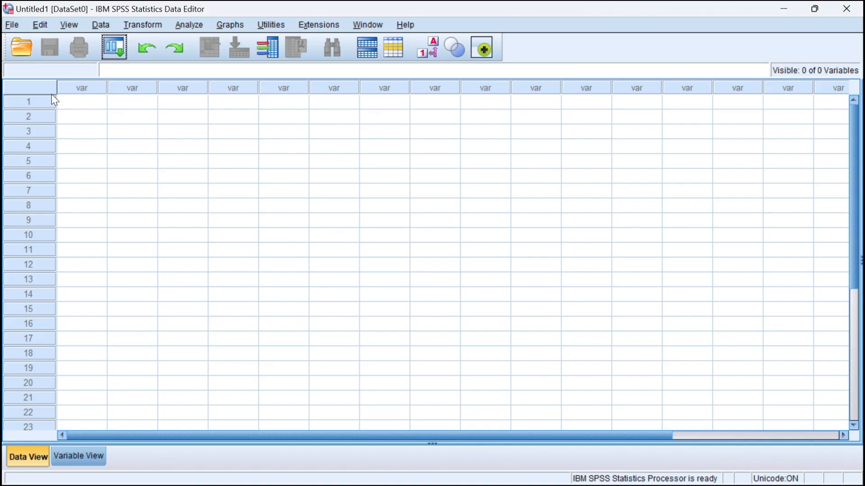
pyautogui.click(65, 99)
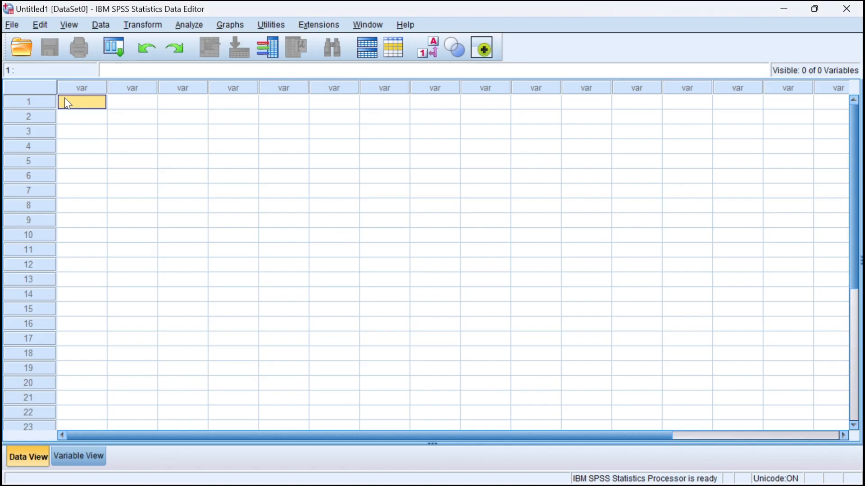
pyautogui.rightClick(64, 103)
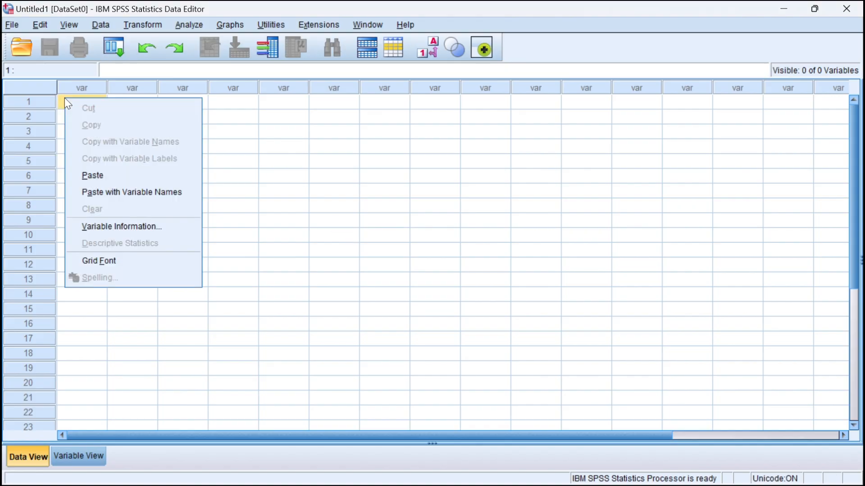
pyautogui.click(111, 174)
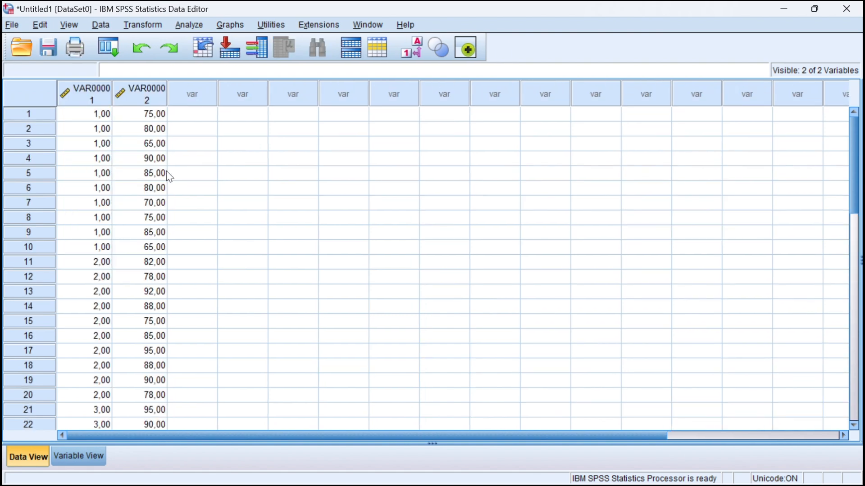
pyautogui.scroll(-4, 166, 171)
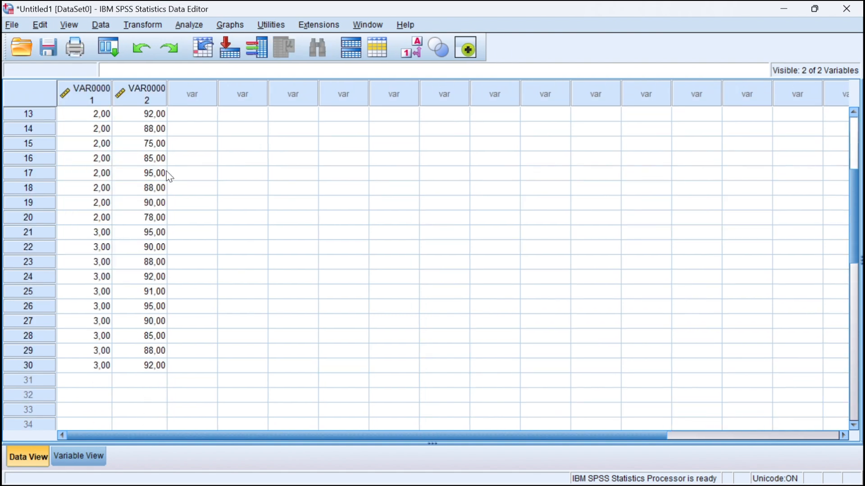
pyautogui.scroll(4, 167, 172)
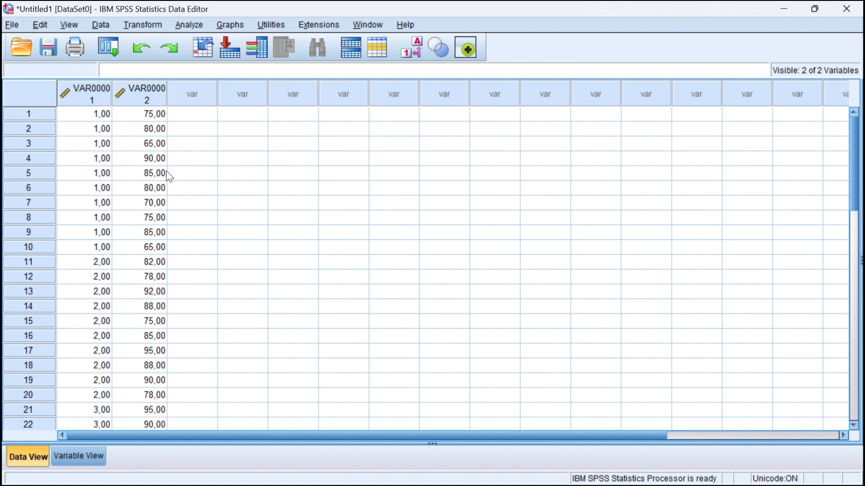
# Step: Rename the first variable as kelompok and the second variable as nilai
pyautogui.click(83, 453)
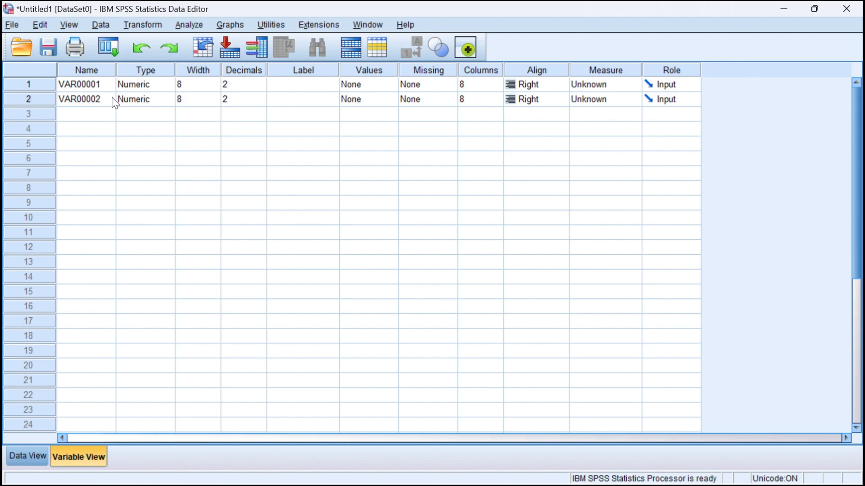
pyautogui.click(106, 87)
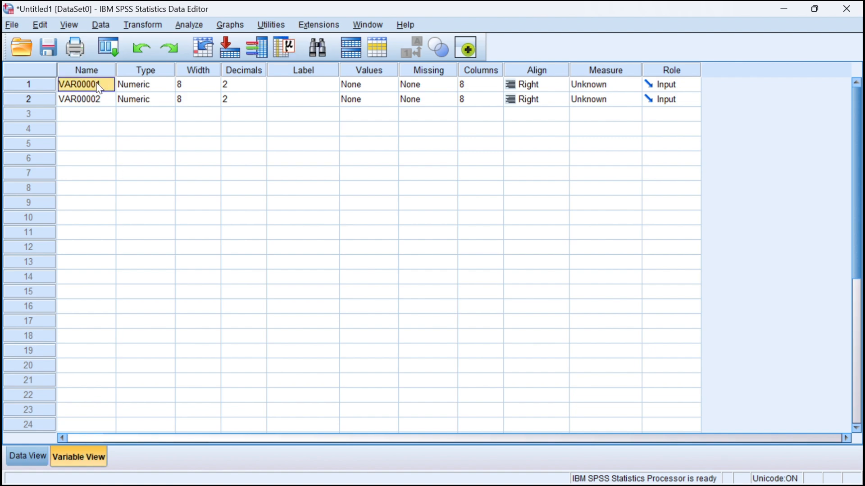
pyautogui.write('kelompok')
pyautogui.click(102, 100)
pyautogui.write('nilai')
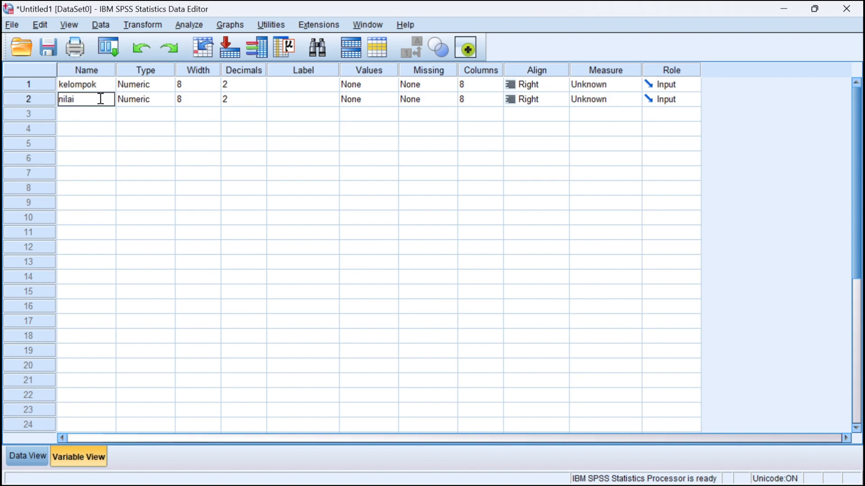
# Step: Open the value labels of the kelompok variable and add the label "kelompok 1" for value 1
pyautogui.click(234, 81)
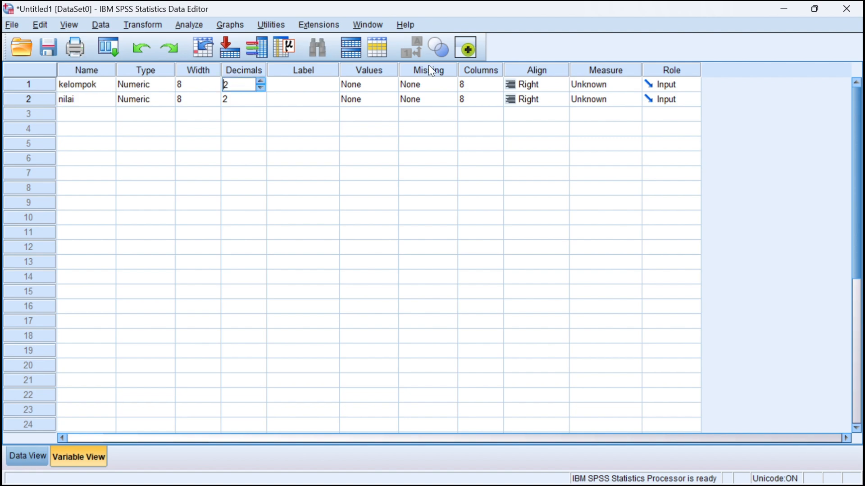
pyautogui.click(386, 84)
pyautogui.click(390, 85)
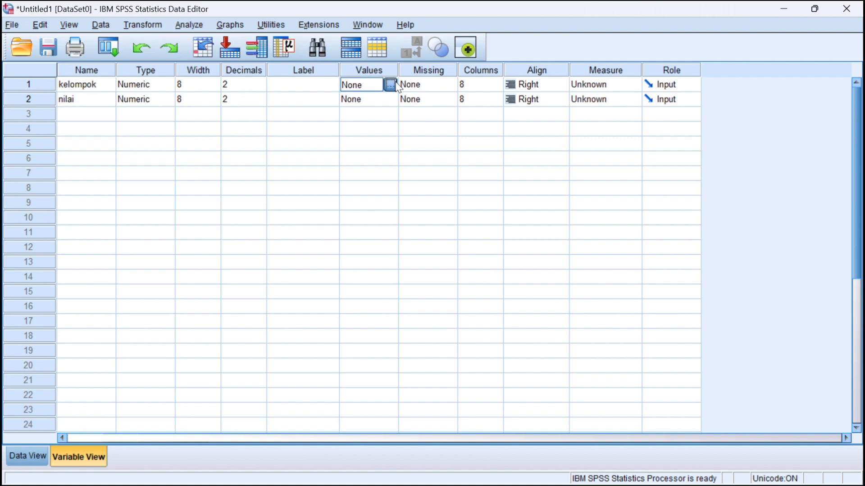
pyautogui.write('1')
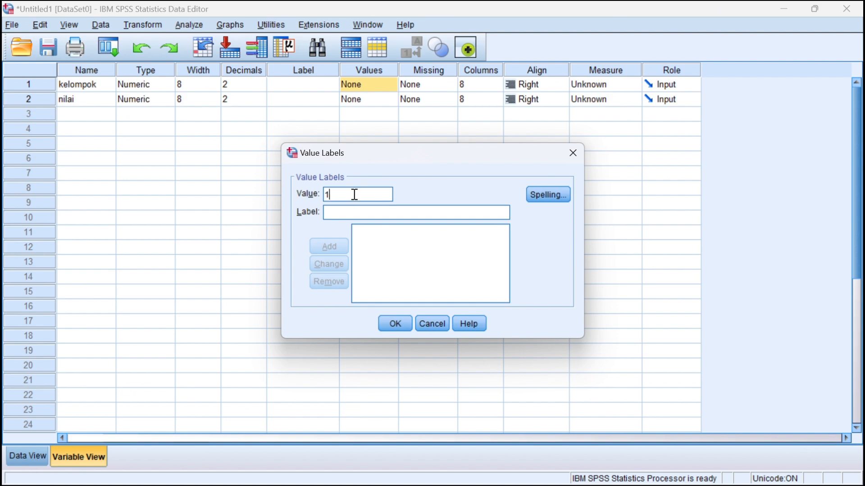
pyautogui.click(351, 212)
pyautogui.write('kelom')
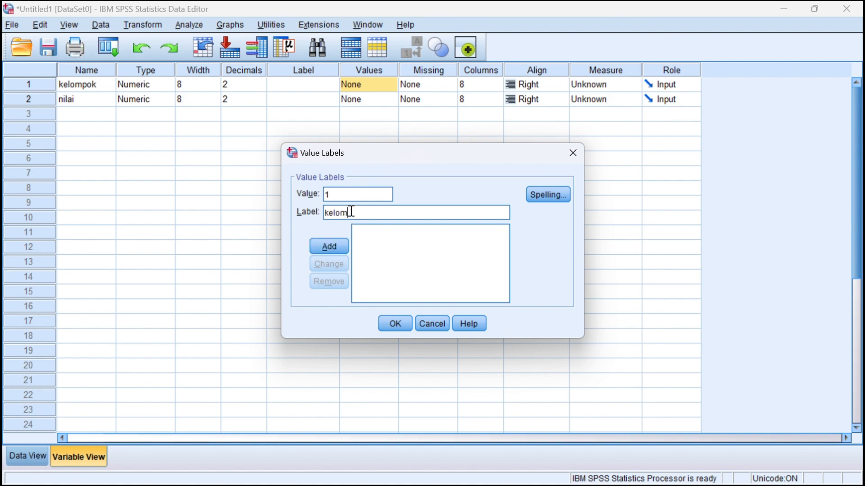
pyautogui.write('pok 1')
pyautogui.click(338, 245)
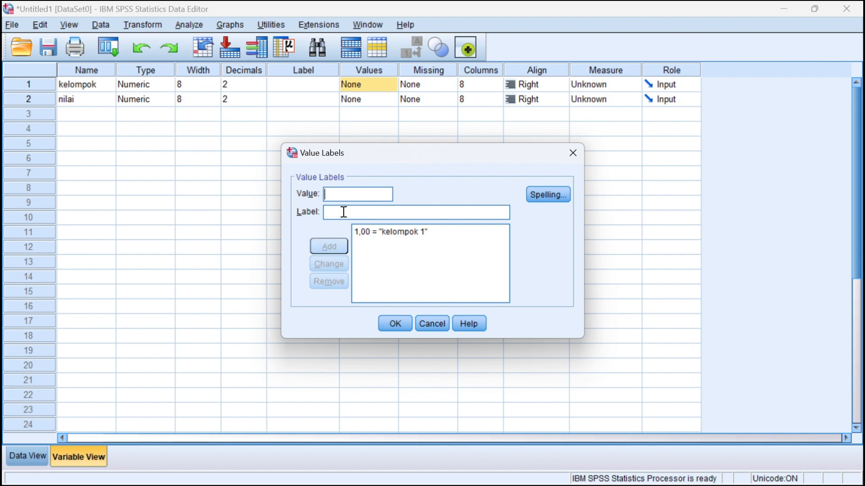
# Step: Add the label "kelompok 2" for value 2 of the kelompok variable
pyautogui.write('2')
pyautogui.click(347, 214)
pyautogui.write('kel')
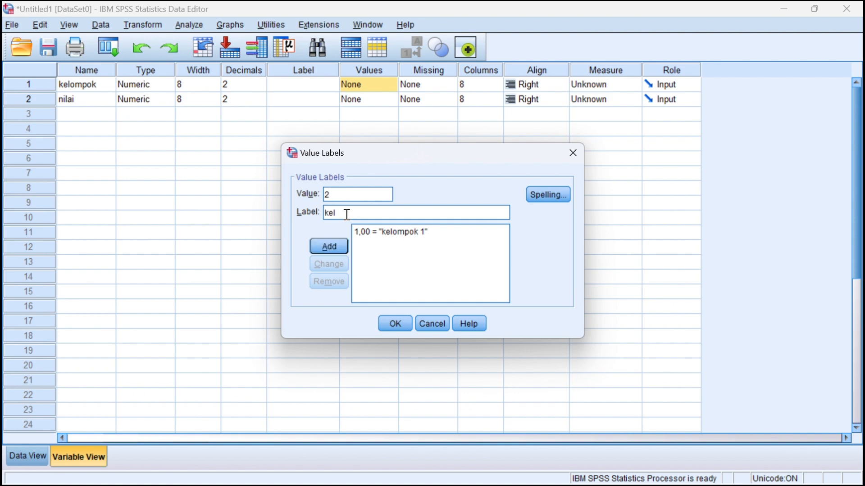
pyautogui.write('ompok 2')
pyautogui.click(333, 248)
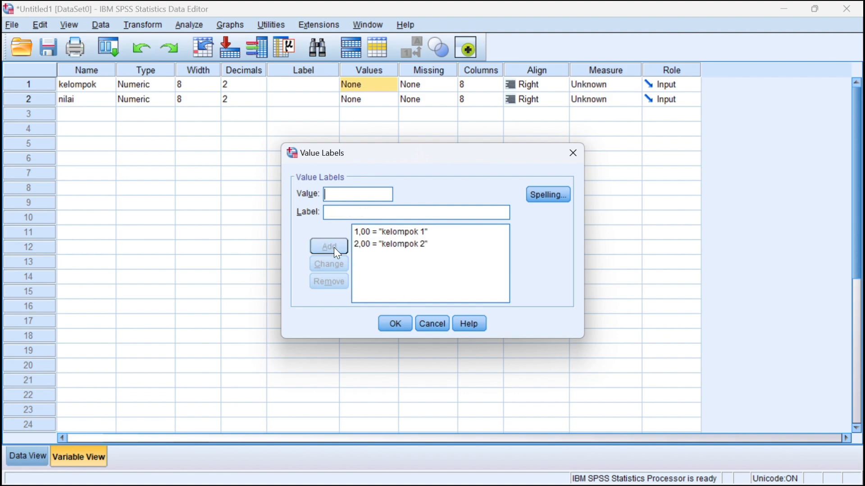
# Step: Add the label "kelompok 3" for value 3 and apply the value labels to kelompok
pyautogui.write('3')
pyautogui.click(343, 211)
pyautogui.write('kelompok')
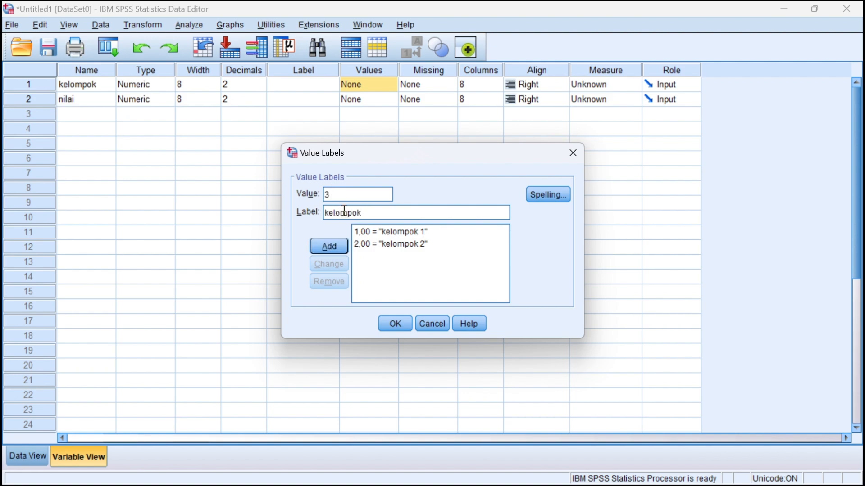
pyautogui.write(' 3')
pyautogui.click(342, 247)
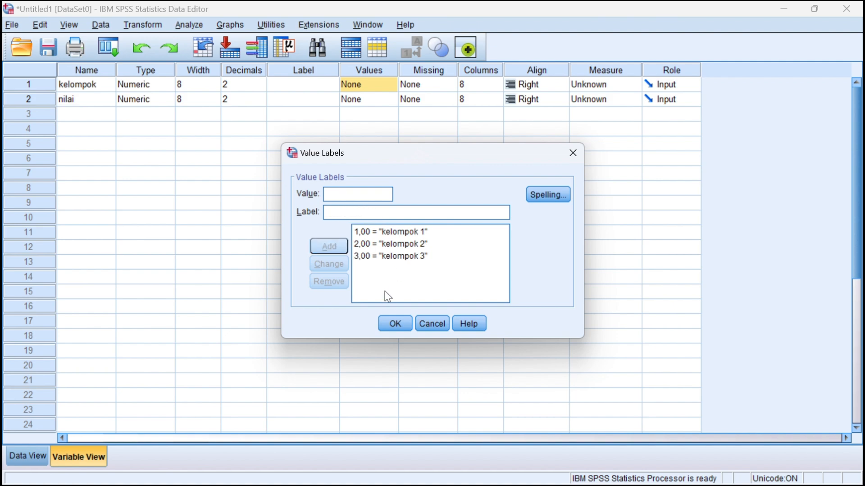
pyautogui.click(396, 324)
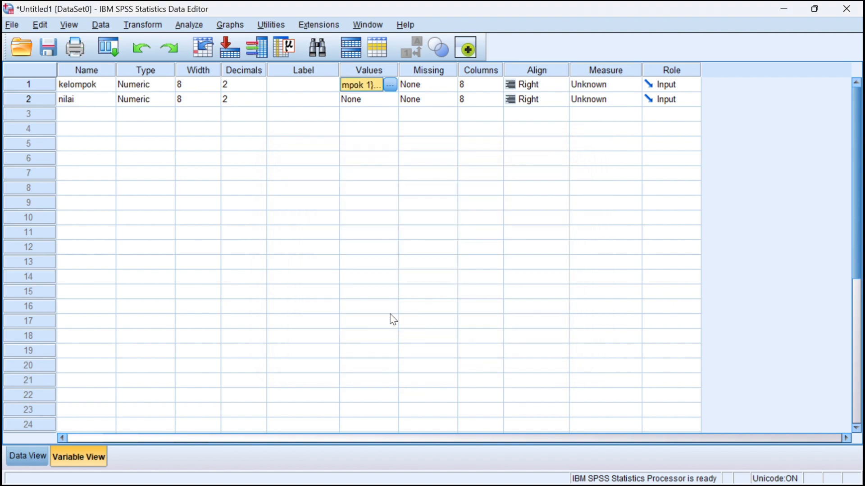
# Step: Set the decimals of the kelompok variable to 0 and return to the data view
pyautogui.click(254, 84)
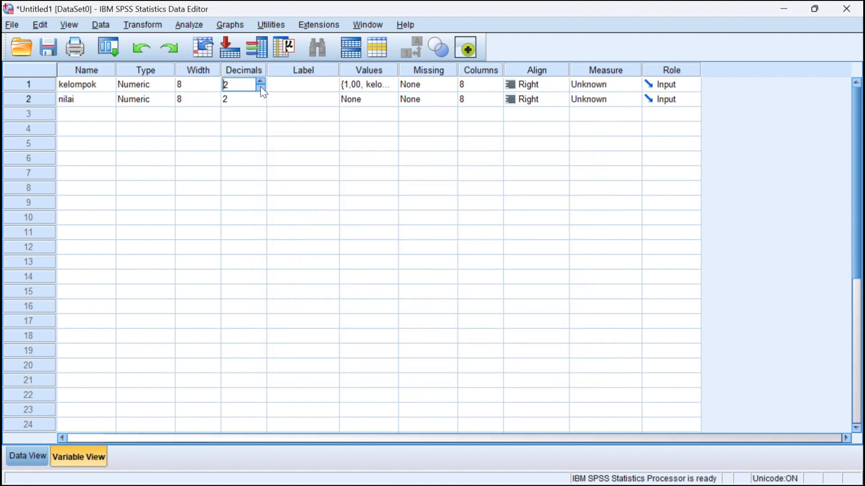
pyautogui.click(260, 87)
pyautogui.click(260, 87)
pyautogui.click(38, 457)
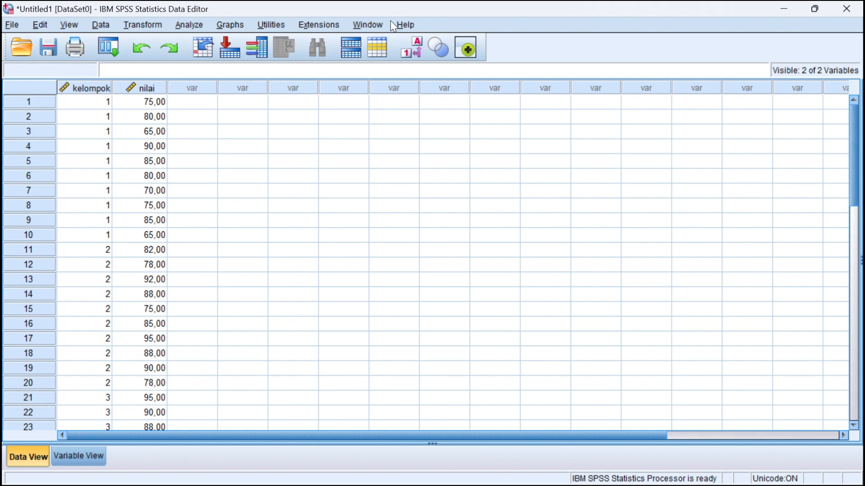
# Step: Set up an Explore analysis with kelompok as the factor and nilai as the dependent variable
pyautogui.click(197, 27)
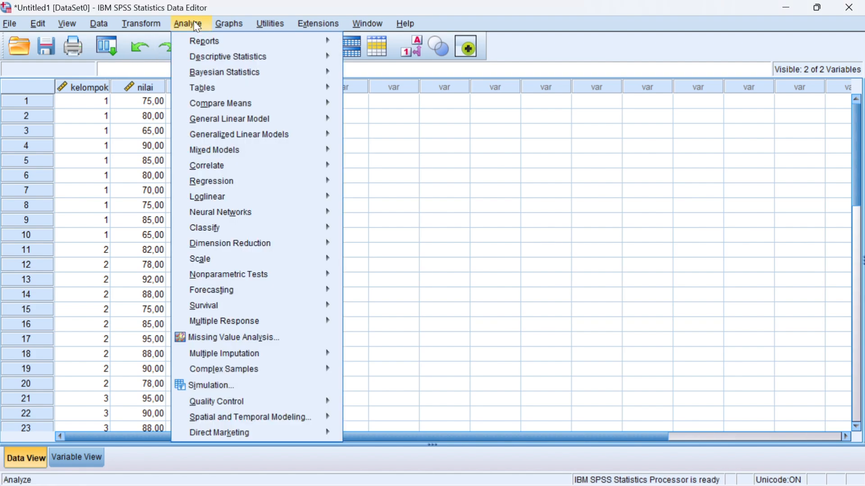
pyautogui.moveTo(333, 60)
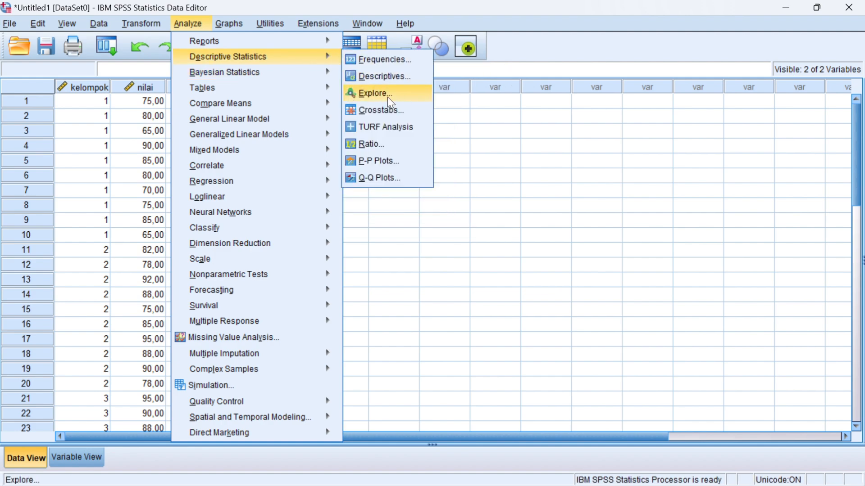
pyautogui.click(390, 95)
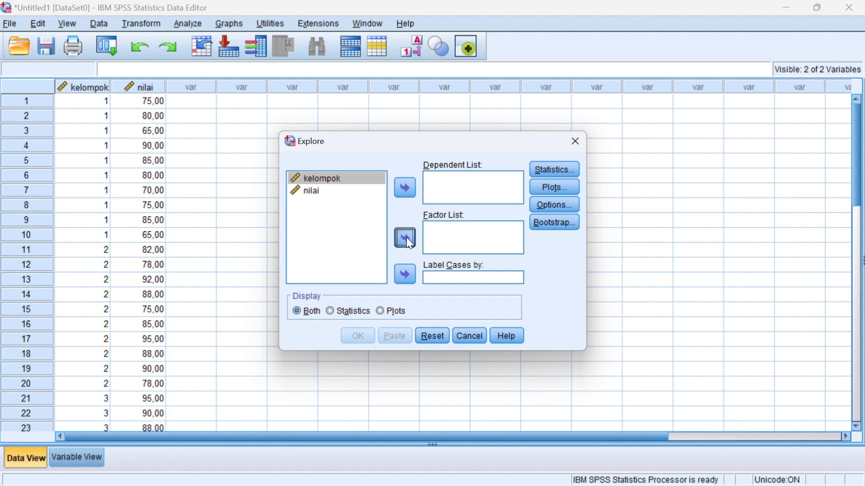
pyautogui.click(402, 235)
pyautogui.click(336, 178)
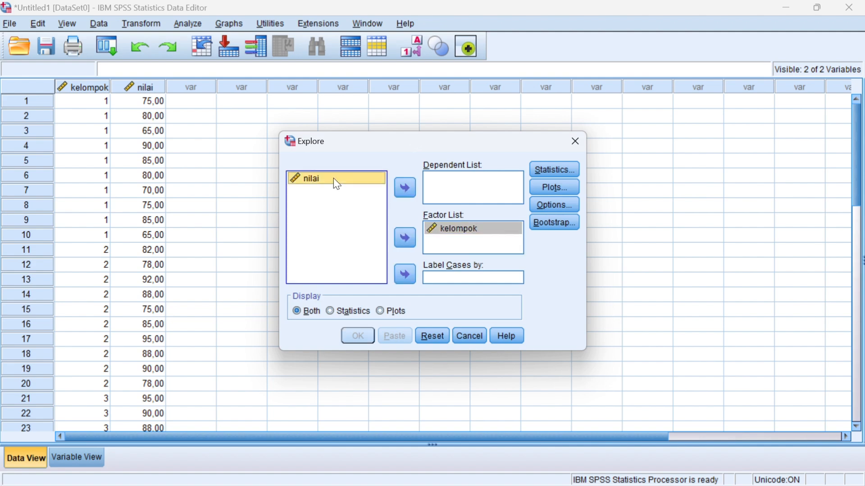
pyautogui.click(397, 187)
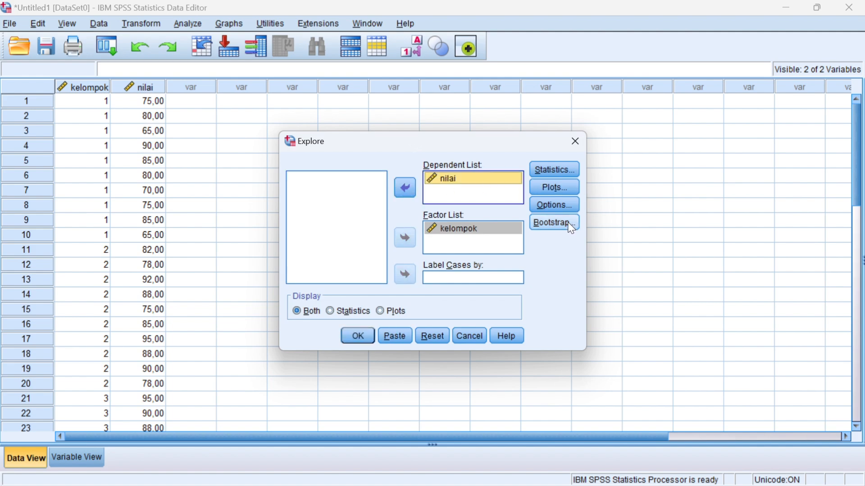
# Step: Include normality plots with tests in the Explore analysis and run it
pyautogui.click(558, 188)
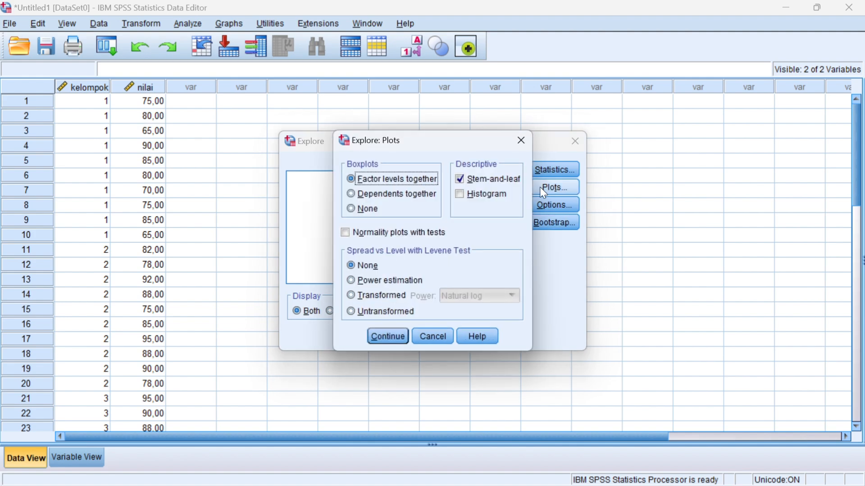
pyautogui.click(344, 232)
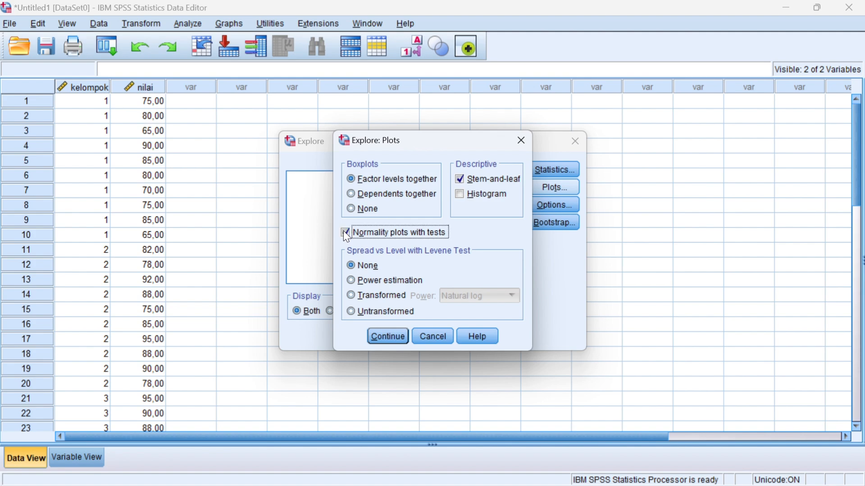
pyautogui.click(390, 339)
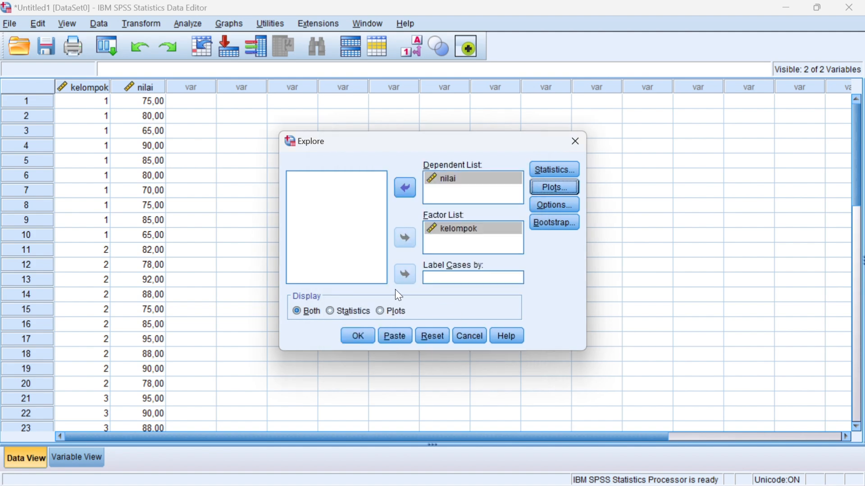
pyautogui.click(359, 338)
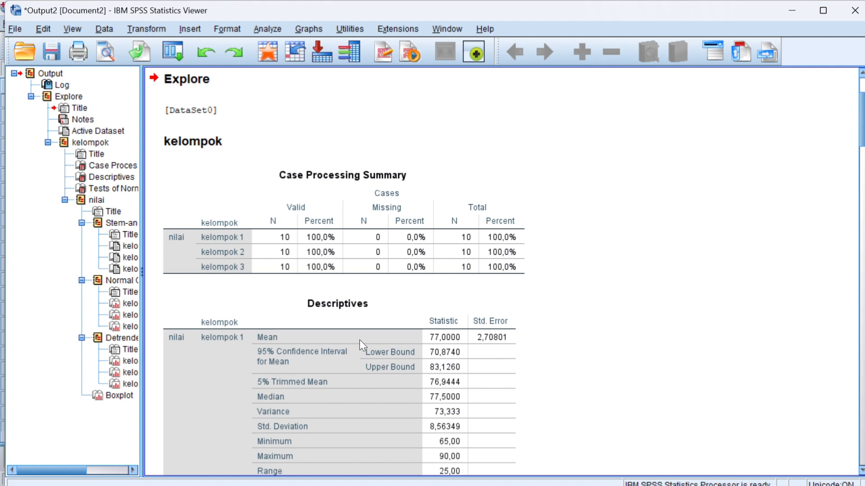
pyautogui.scroll(-10, 390, 287)
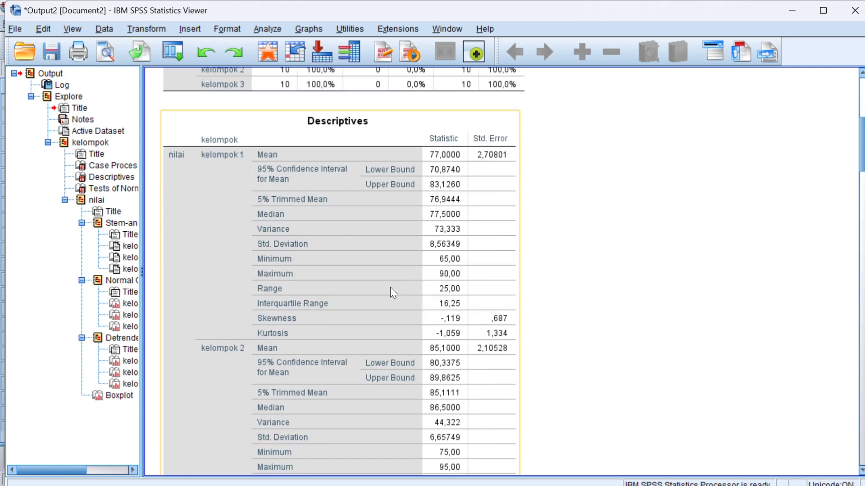
# Step: Locate the Tests of Normality table in the Explore output, select it and examine the significance values for each kelompok group
pyautogui.scroll(-15, 390, 293)
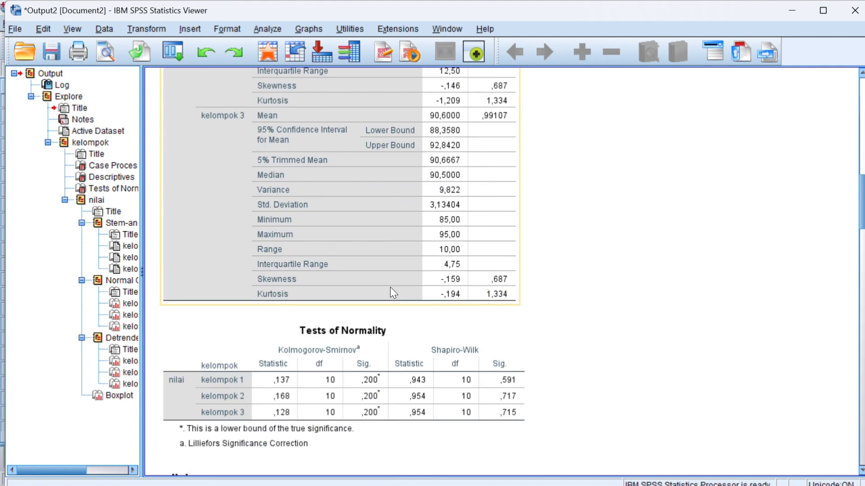
pyautogui.scroll(-5, 433, 295)
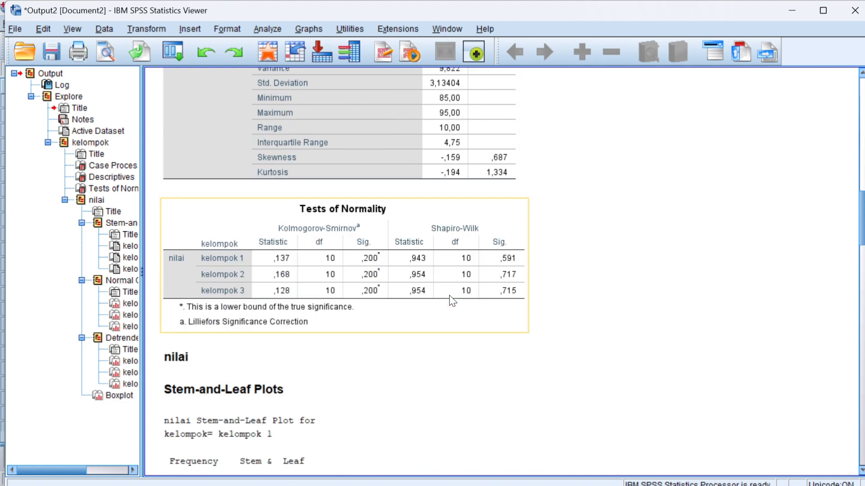
pyautogui.scroll(-3, 452, 301)
pyautogui.click(449, 234)
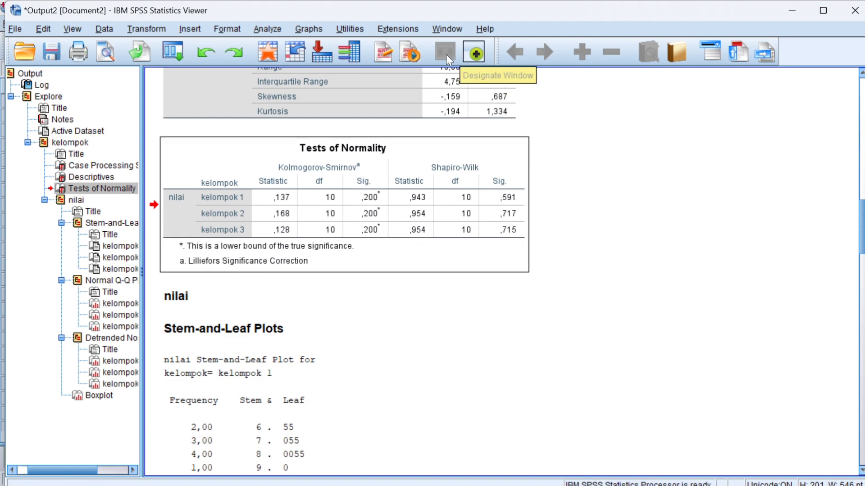
# Step: Set up a One-Way ANOVA with kelompok as the factor and nilai as the dependent variable
pyautogui.click(278, 26)
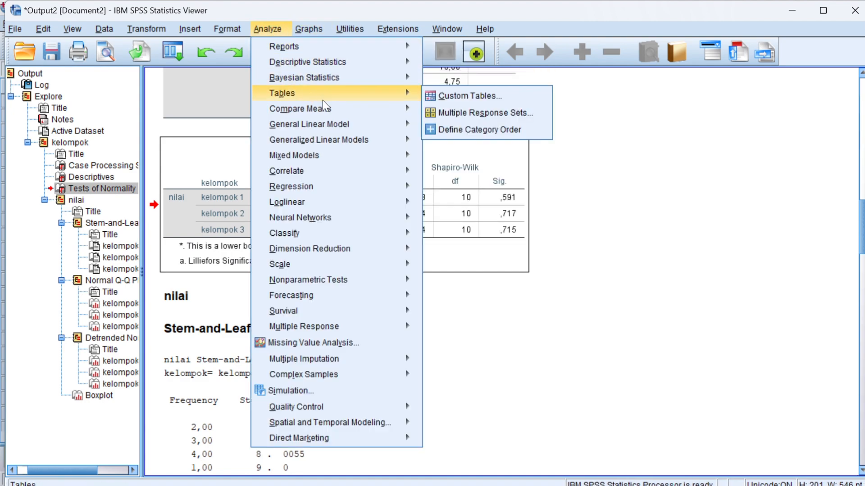
pyautogui.moveTo(361, 112)
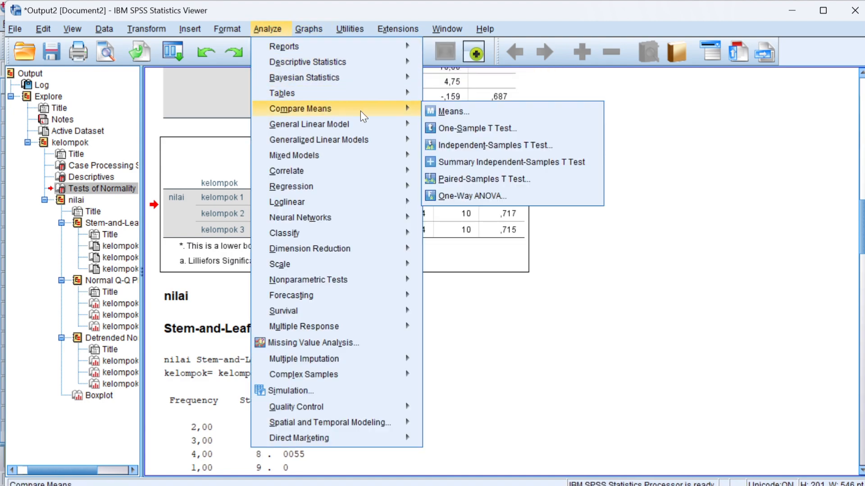
pyautogui.click(447, 196)
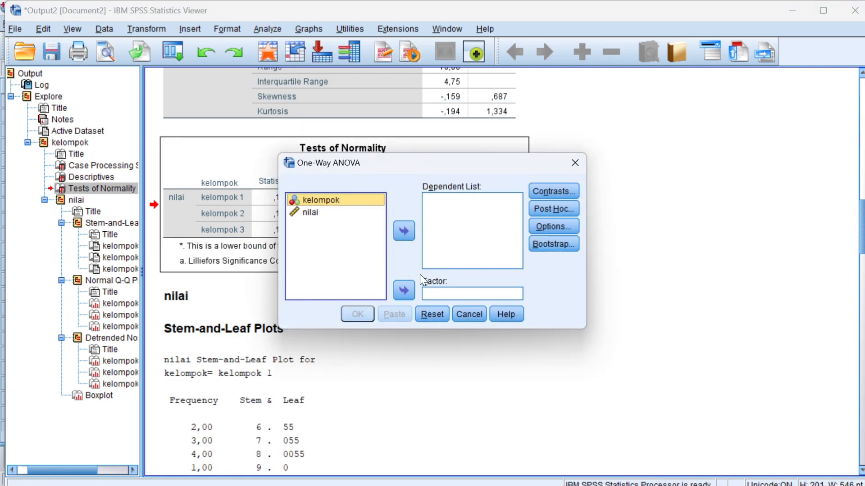
pyautogui.click(406, 287)
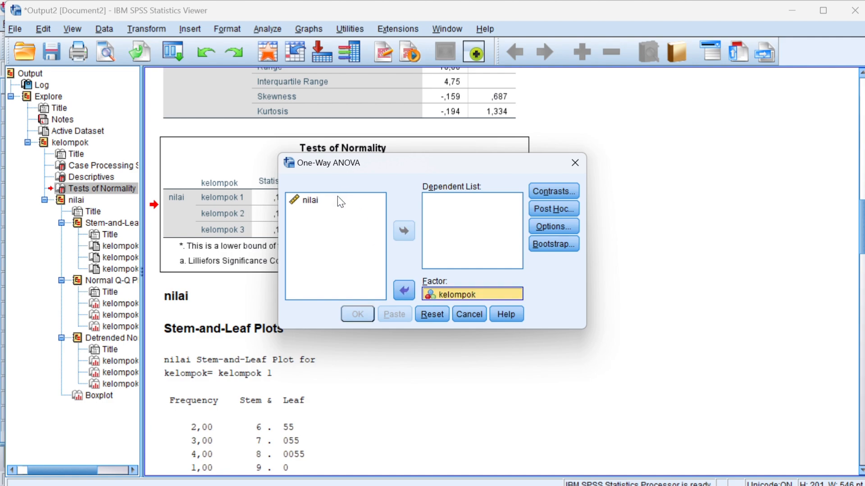
pyautogui.click(337, 198)
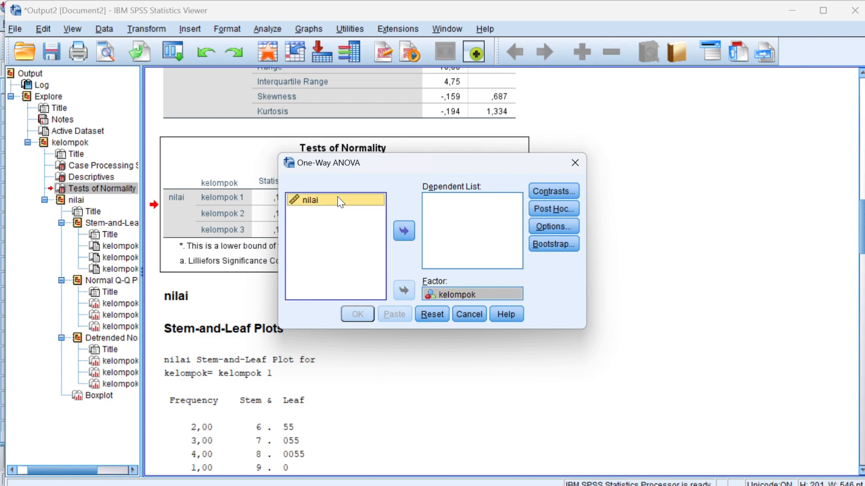
pyautogui.click(404, 231)
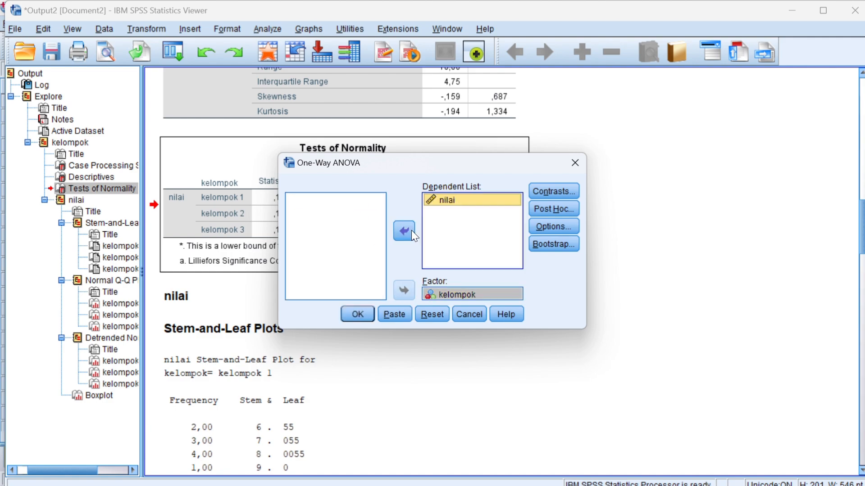
# Step: Run the One-Way ANOVA with the homogeneity of variance test included and select the Test of Homogeneity of Variances table in the output
pyautogui.click(555, 228)
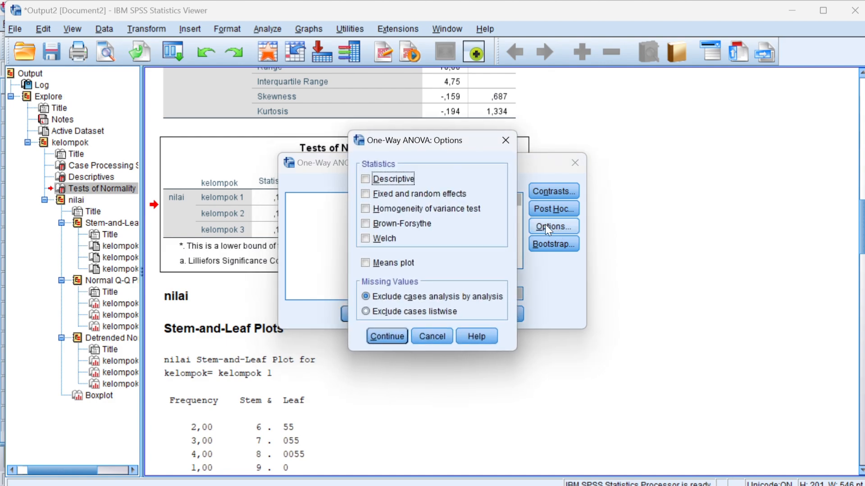
pyautogui.click(367, 209)
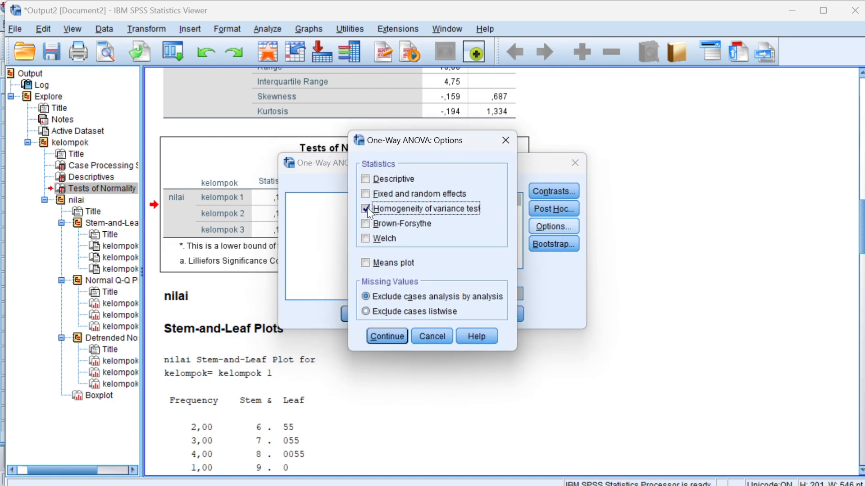
pyautogui.click(387, 336)
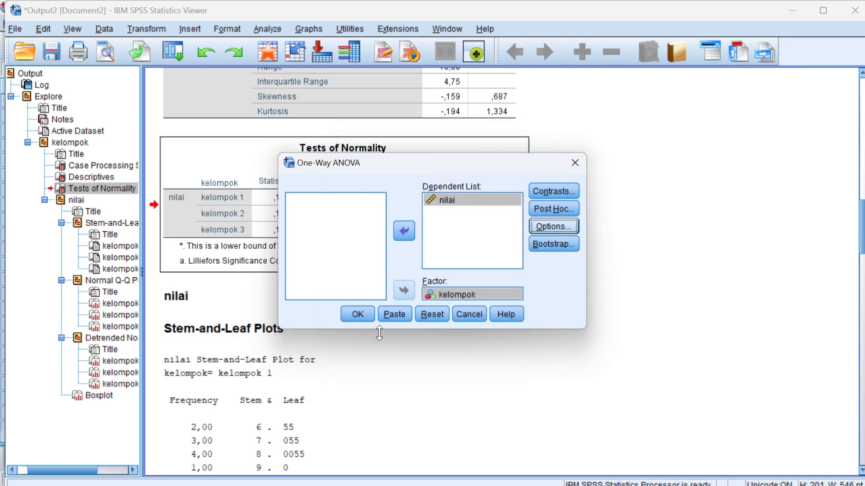
pyautogui.click(356, 314)
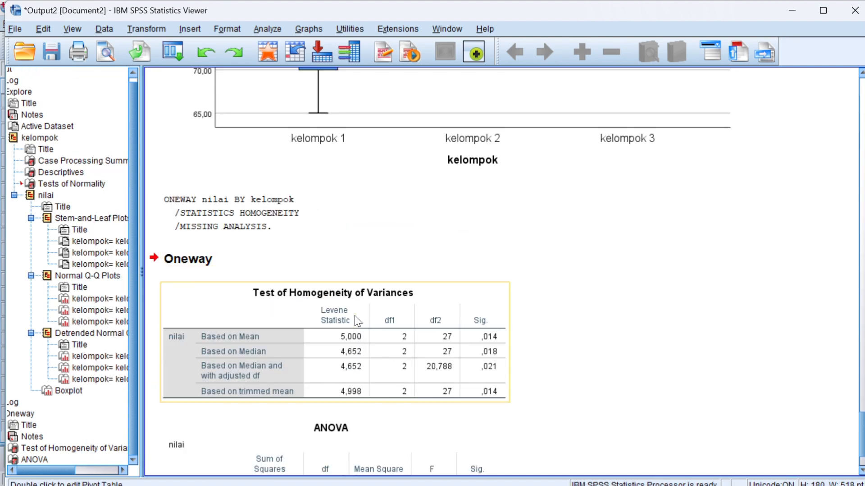
pyautogui.click(357, 321)
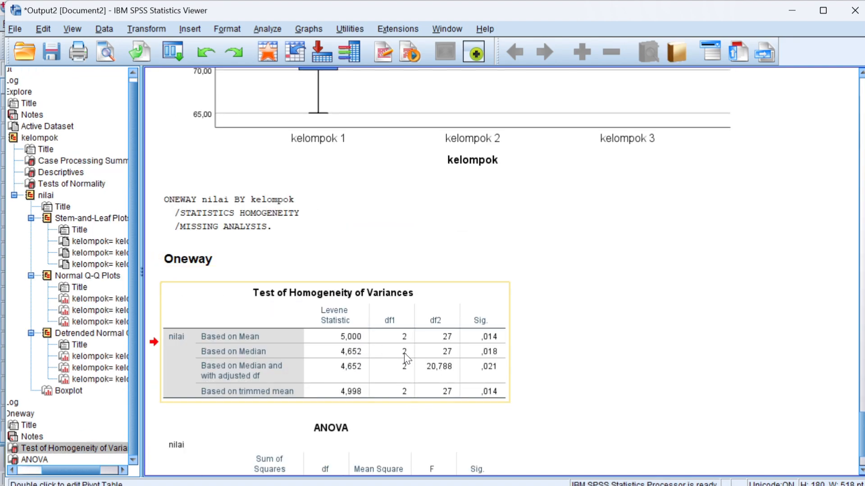
pyautogui.click(356, 315)
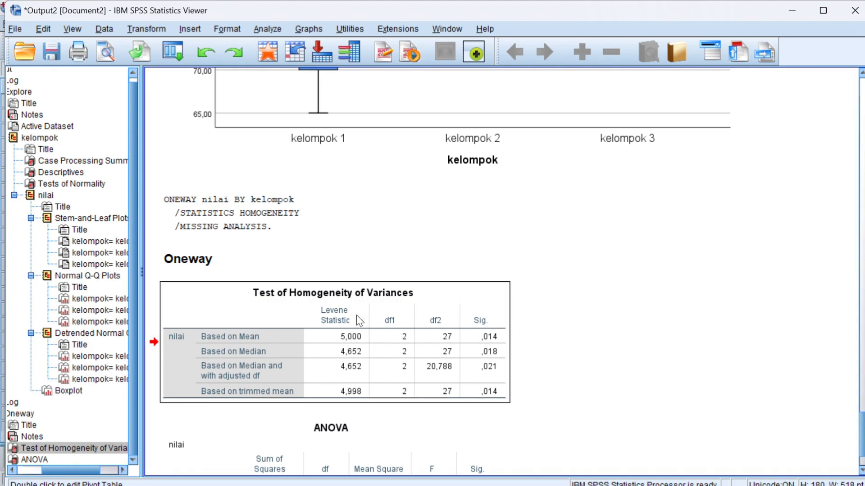